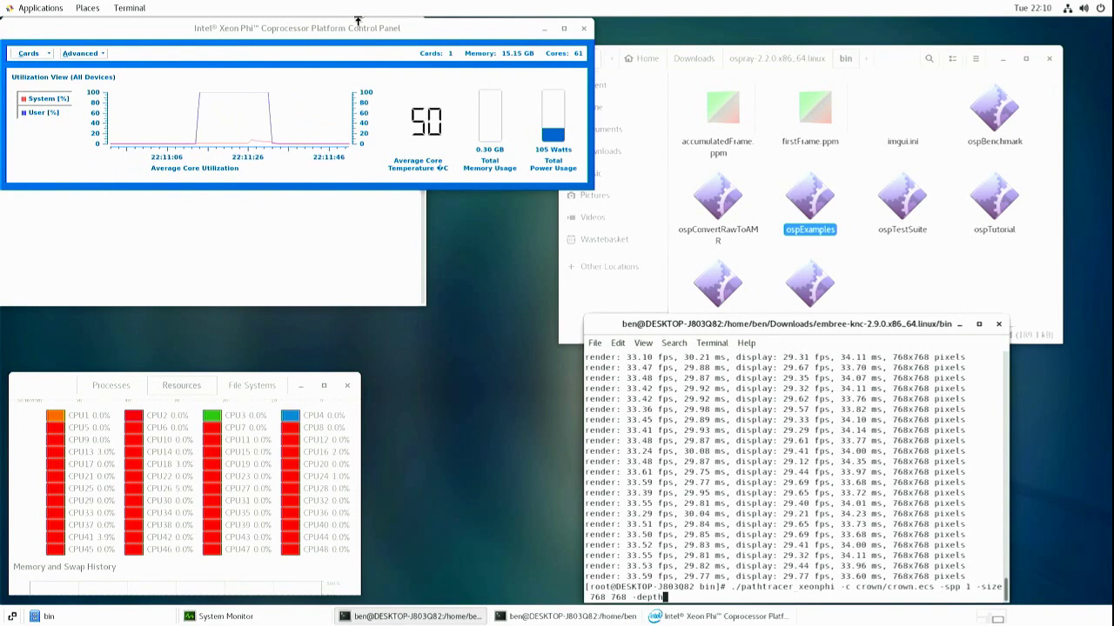
- Run pathtracer_xeonphi on crown/crown.ecs with -spp 1 and -size 768 768, and move the render window clear of the control panel
{"action": "key", "text": "Return"}
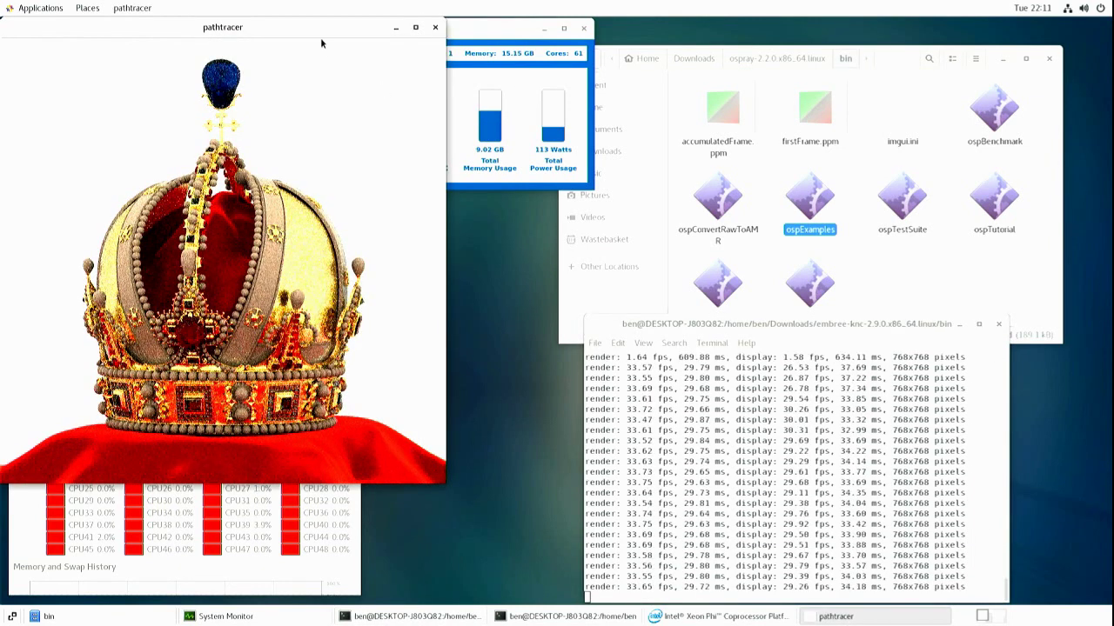
{"action": "left_click_drag", "start_coordinate": [320, 37], "coordinate": [866, 109]}
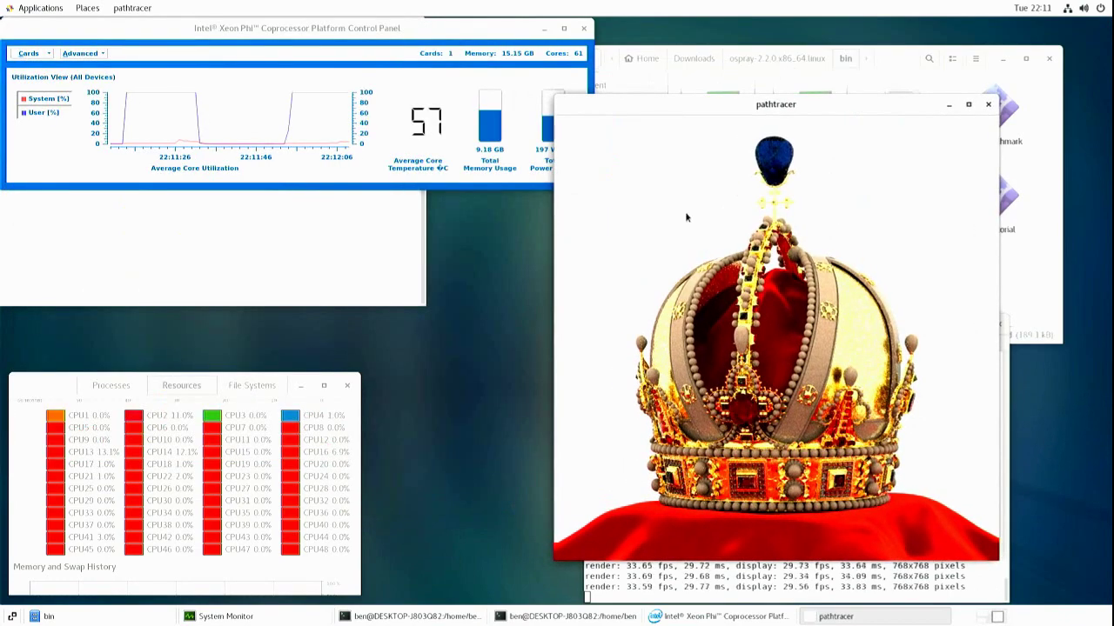
- Orbit and zoom into the crown's central jewelled cross, and check the coprocessor's utilization, temperature, memory and power readings
{"action": "left_click_drag", "start_coordinate": [779, 355], "coordinate": [806, 357]}
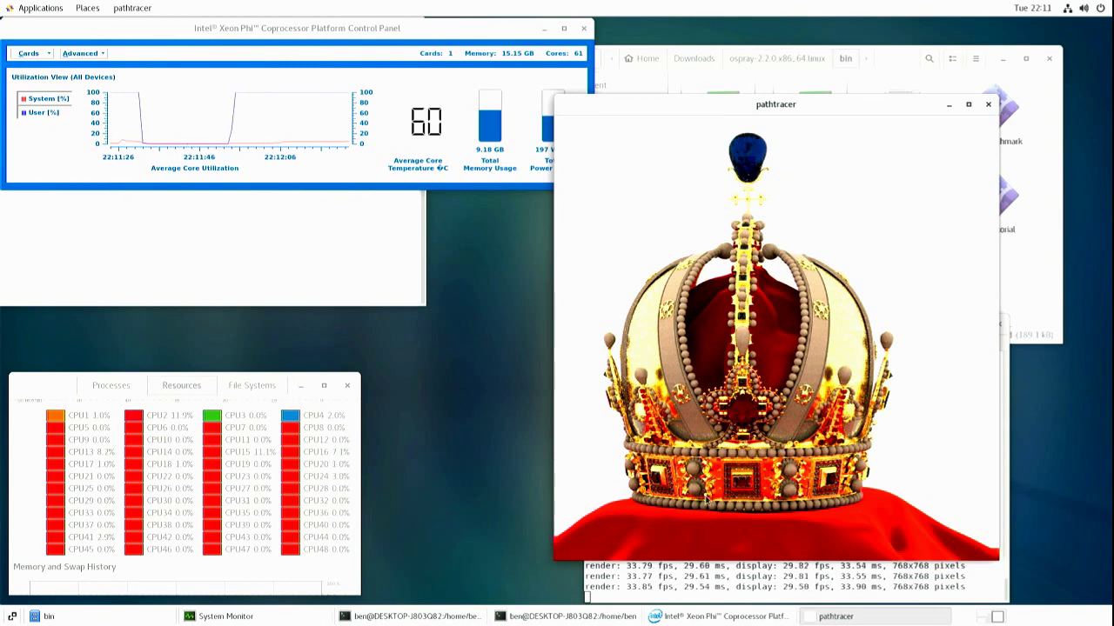
{"action": "mouse_move", "coordinate": [735, 447]}
{"action": "middle_mouse_down"}
{"action": "mouse_move", "coordinate": [743, 440]}
{"action": "mouse_move", "coordinate": [731, 450]}
{"action": "middle_mouse_up"}
{"action": "left_click_drag", "start_coordinate": [727, 450], "coordinate": [731, 453]}
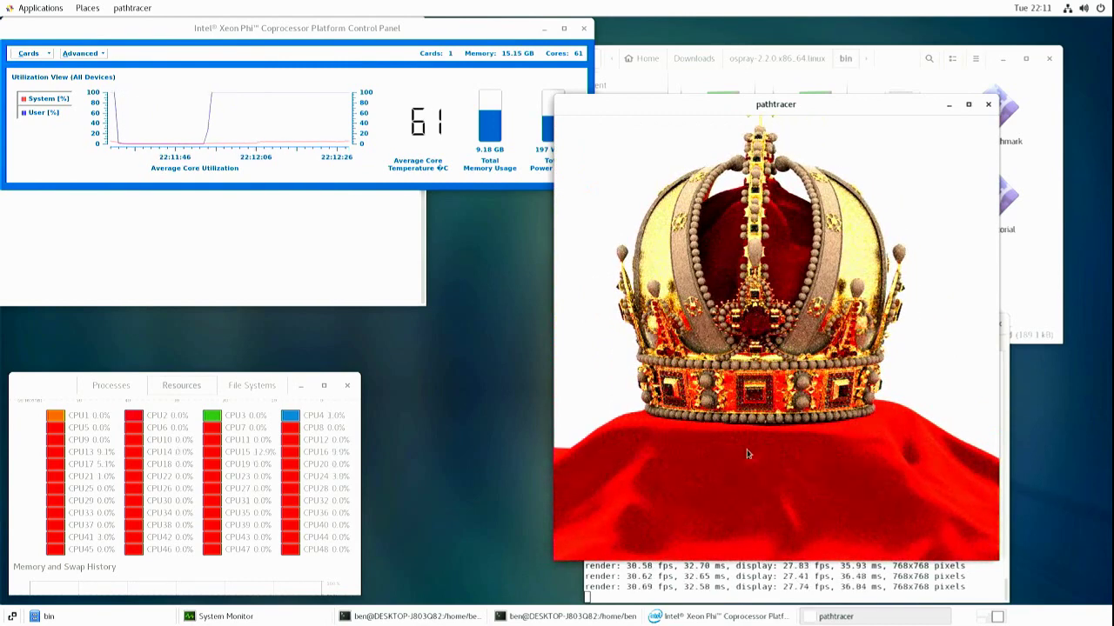
{"action": "right_click_drag", "start_coordinate": [756, 459], "coordinate": [768, 490]}
{"action": "scroll", "coordinate": [766, 490], "scroll_direction": "up", "scroll_amount": 6}
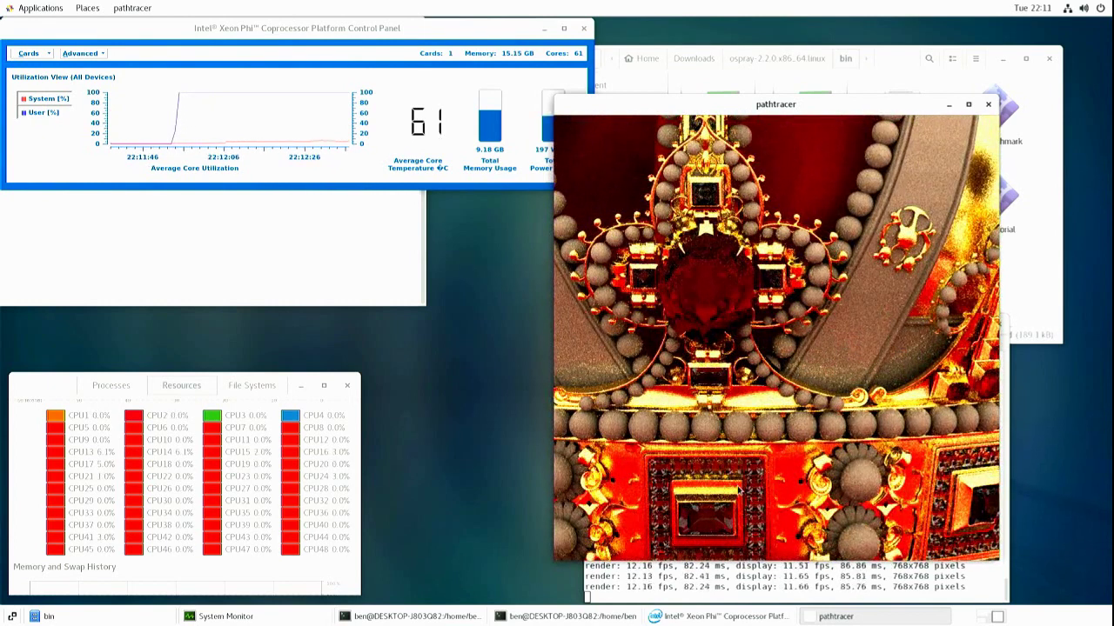
{"action": "left_click_drag", "start_coordinate": [723, 437], "coordinate": [721, 391]}
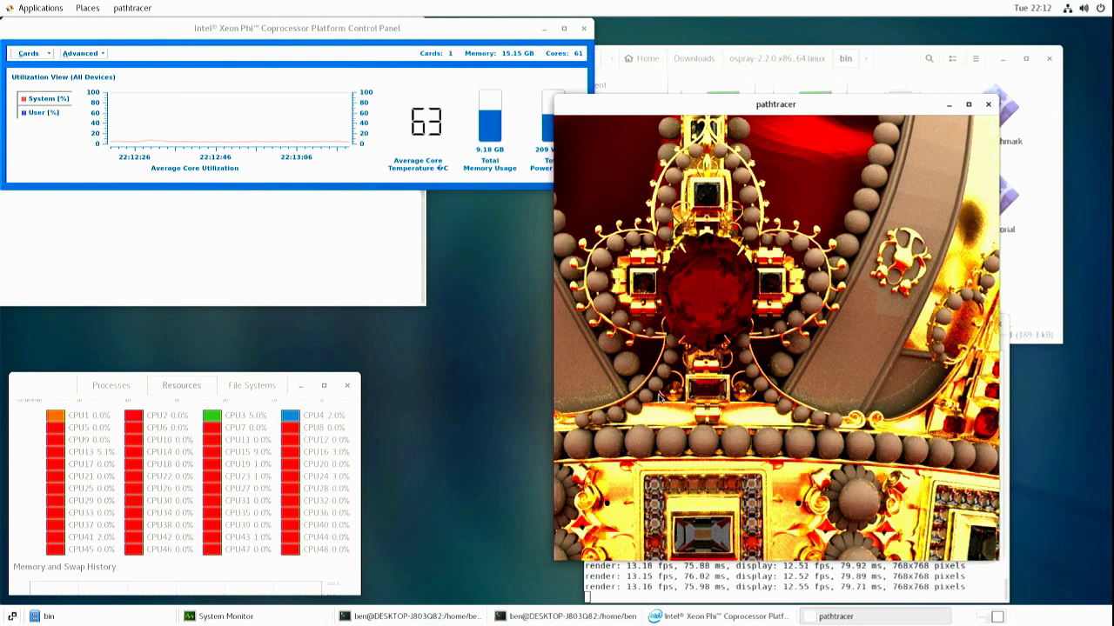
{"action": "left_click", "coordinate": [326, 36]}
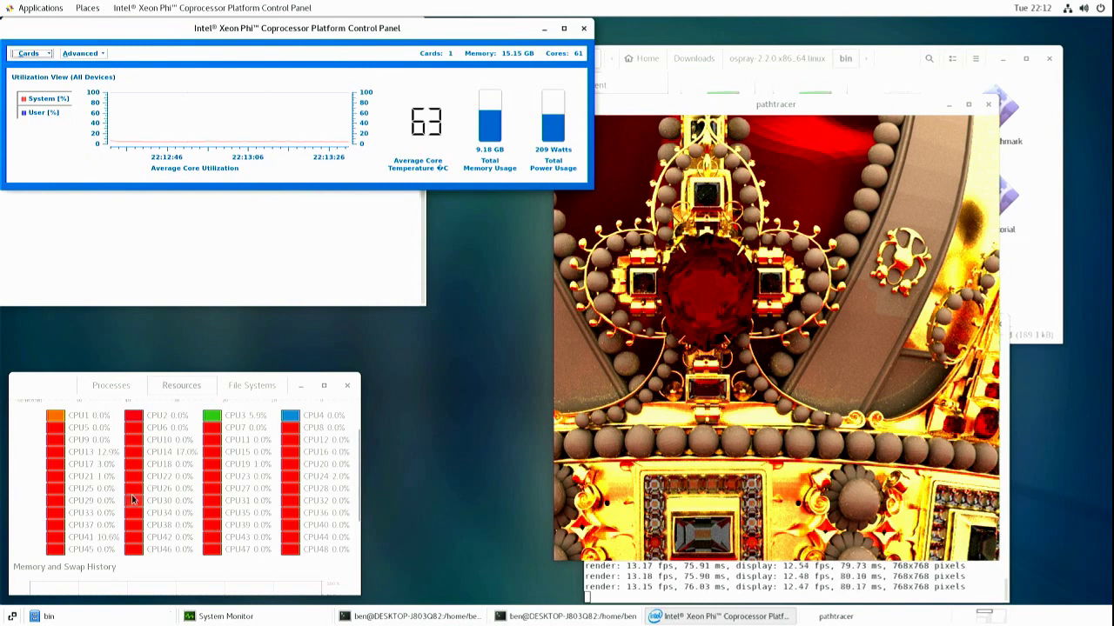
- Pull the view back to show the crown on its cushion, and close the pathtracer render
{"action": "left_click_drag", "start_coordinate": [750, 302], "coordinate": [722, 313]}
{"action": "right_click_drag", "start_coordinate": [721, 317], "coordinate": [739, 267]}
{"action": "left_click_drag", "start_coordinate": [737, 267], "coordinate": [767, 265]}
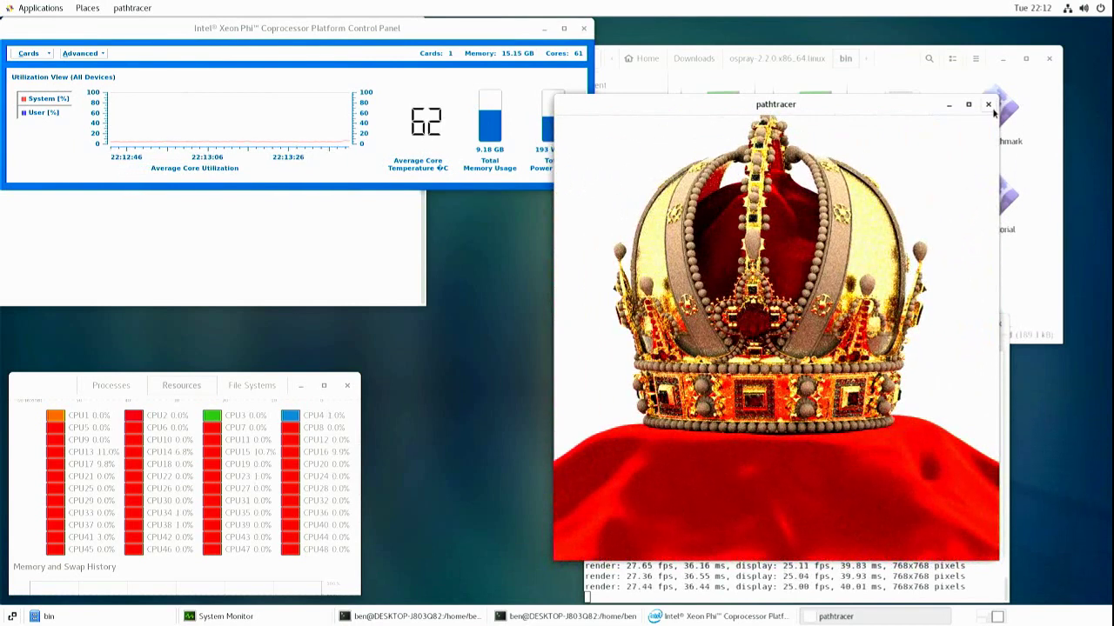
{"action": "left_click", "coordinate": [989, 104]}
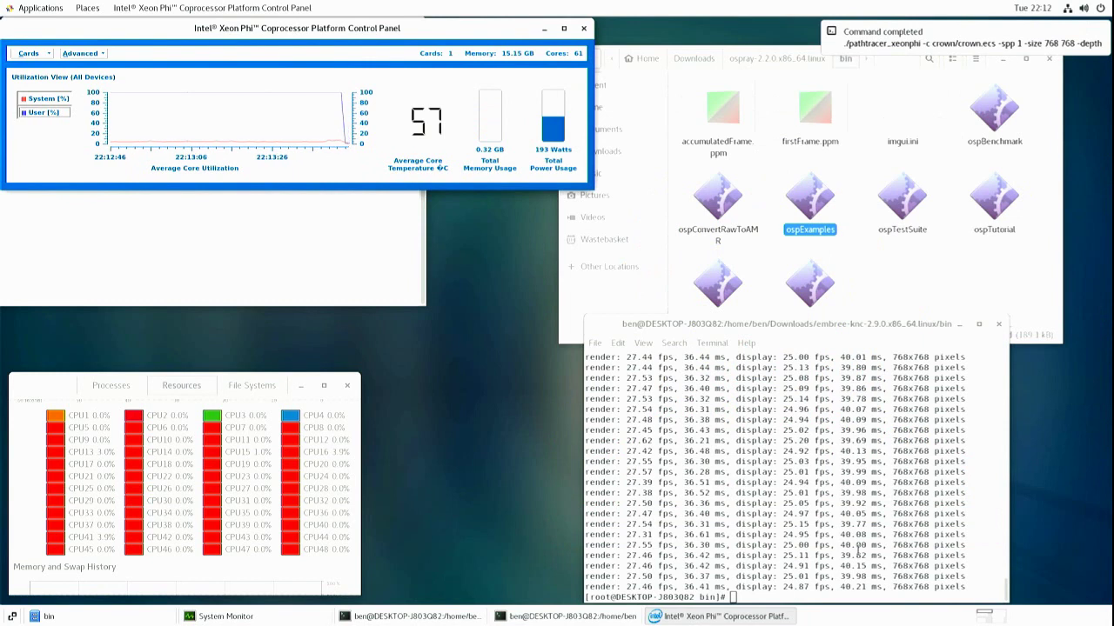
- Run pathtracer_xeonphi on asian_dragon/asian_dragon.ecs with -spp 1 and -size 768 768, and move the render window off the control panel
{"action": "left_click", "coordinate": [867, 429]}
{"action": "key", "text": "Up"}
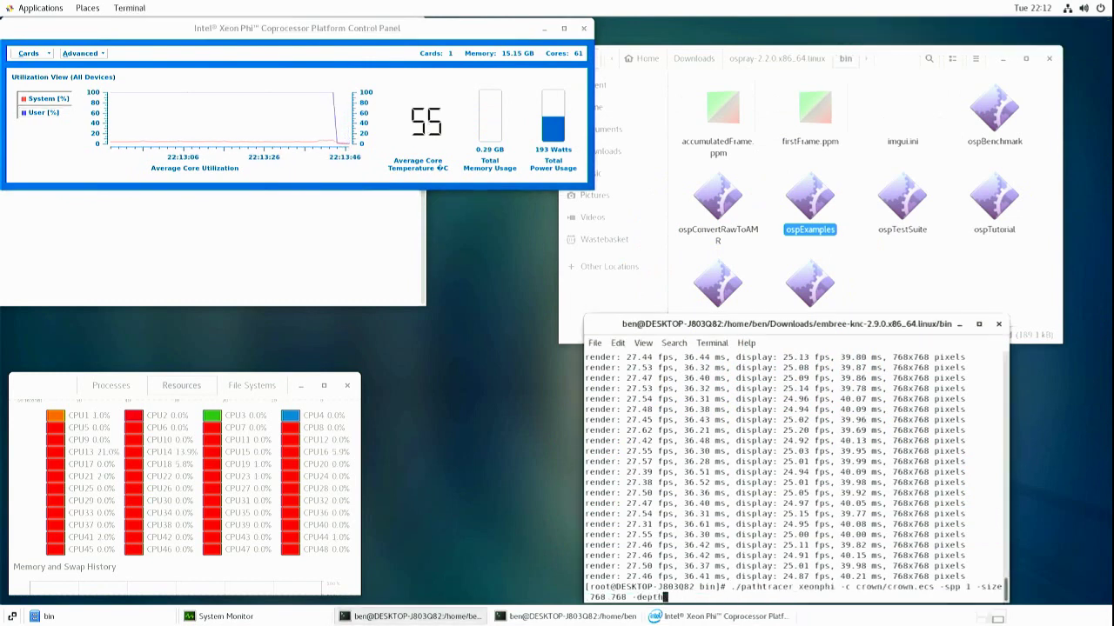
{"action": "key", "text": "Up"}
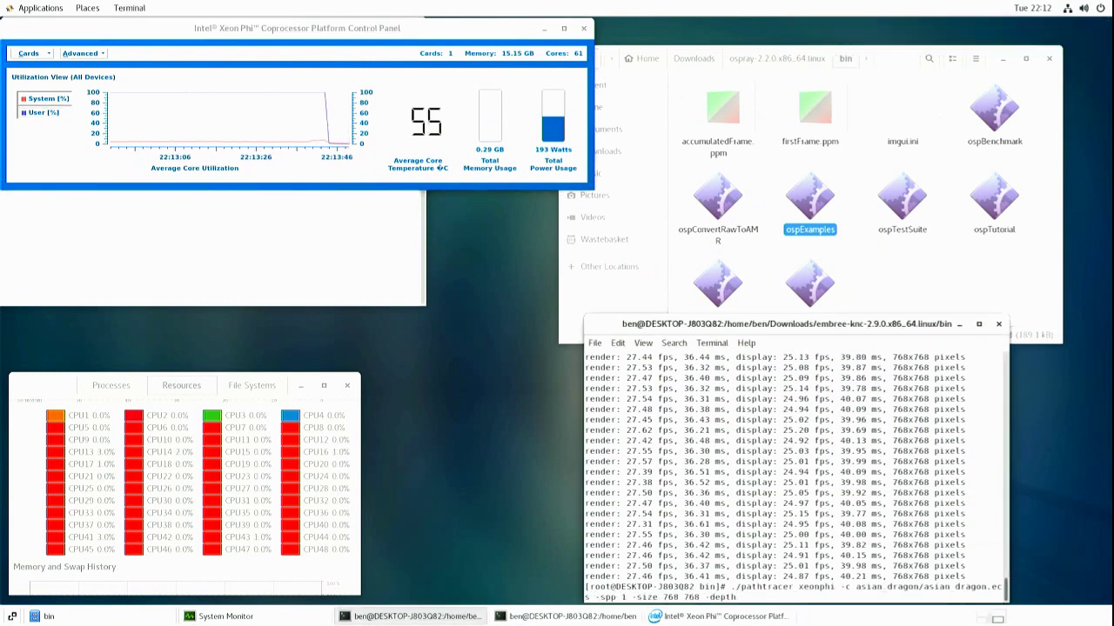
{"action": "key", "text": "Return"}
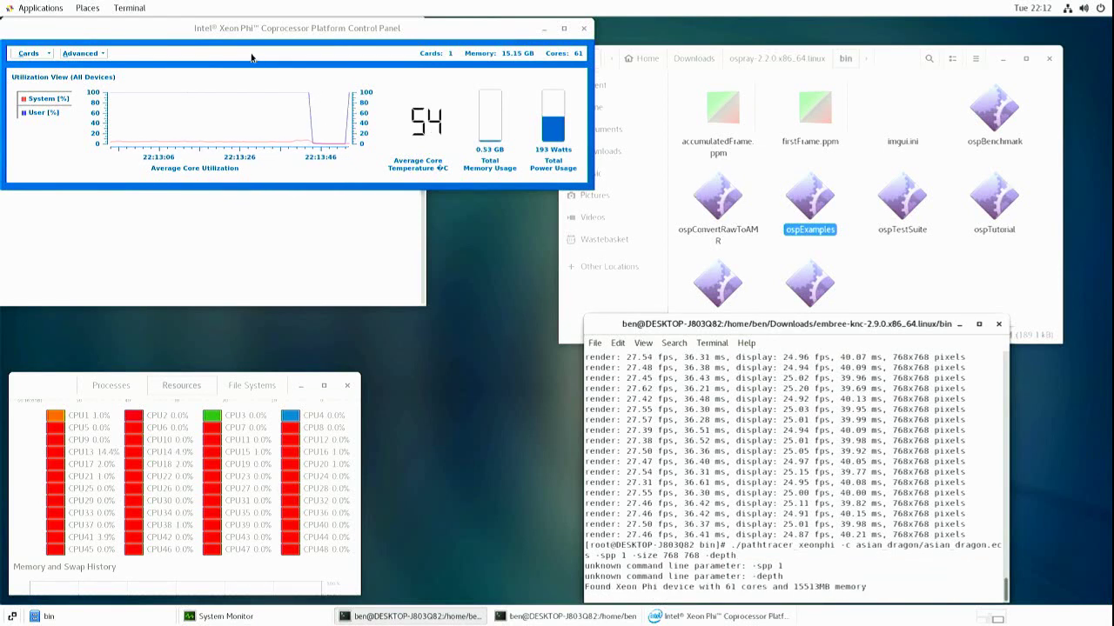
{"action": "left_click_drag", "start_coordinate": [210, 28], "coordinate": [771, 110]}
- Orbit the Asian dragon to view its head and front legs, and close the pathtracer render
{"action": "left_click_drag", "start_coordinate": [810, 232], "coordinate": [572, 304]}
{"action": "left_click_drag", "start_coordinate": [653, 319], "coordinate": [617, 323]}
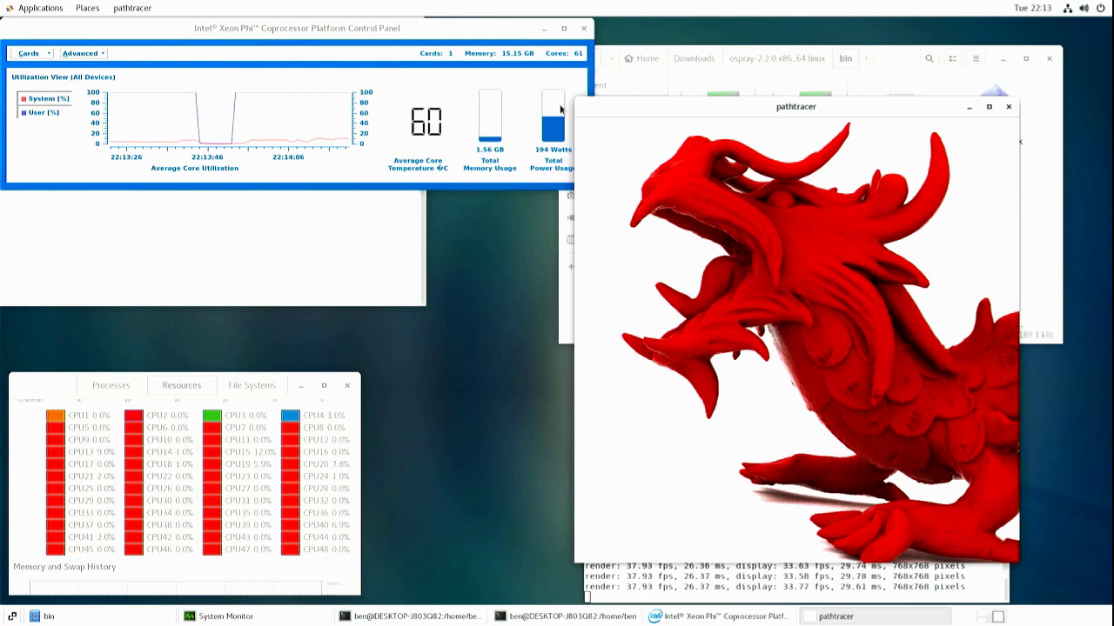
{"action": "left_click", "coordinate": [1009, 106]}
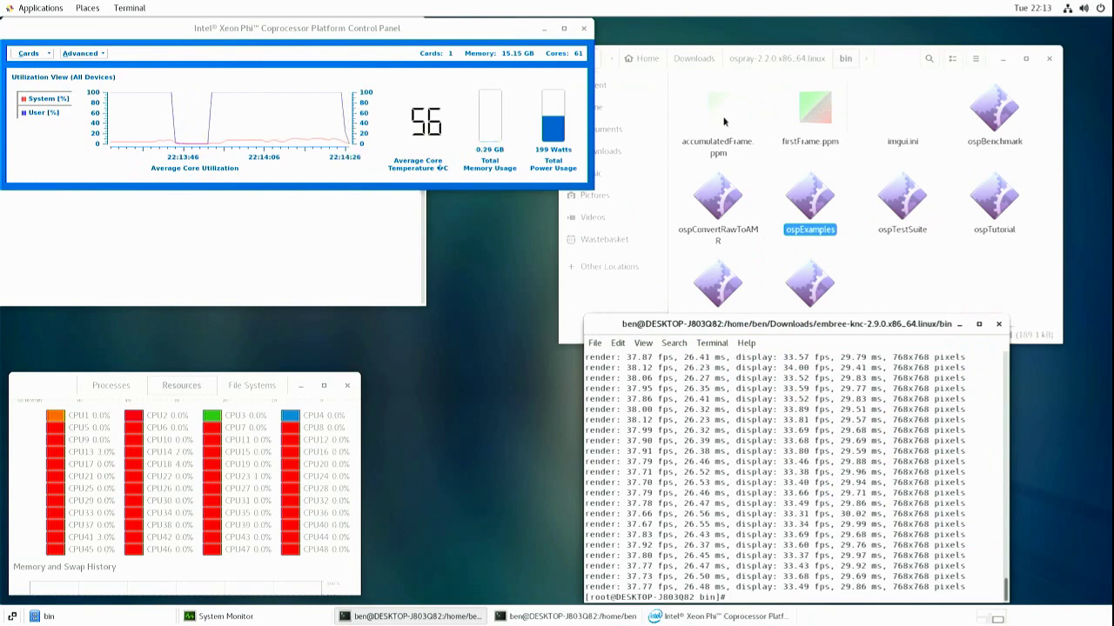
- Launch ospExamples from the ospray-2.2.0 bin folder and move its window clear of the system and coprocessor monitors
{"action": "left_click", "coordinate": [829, 200]}
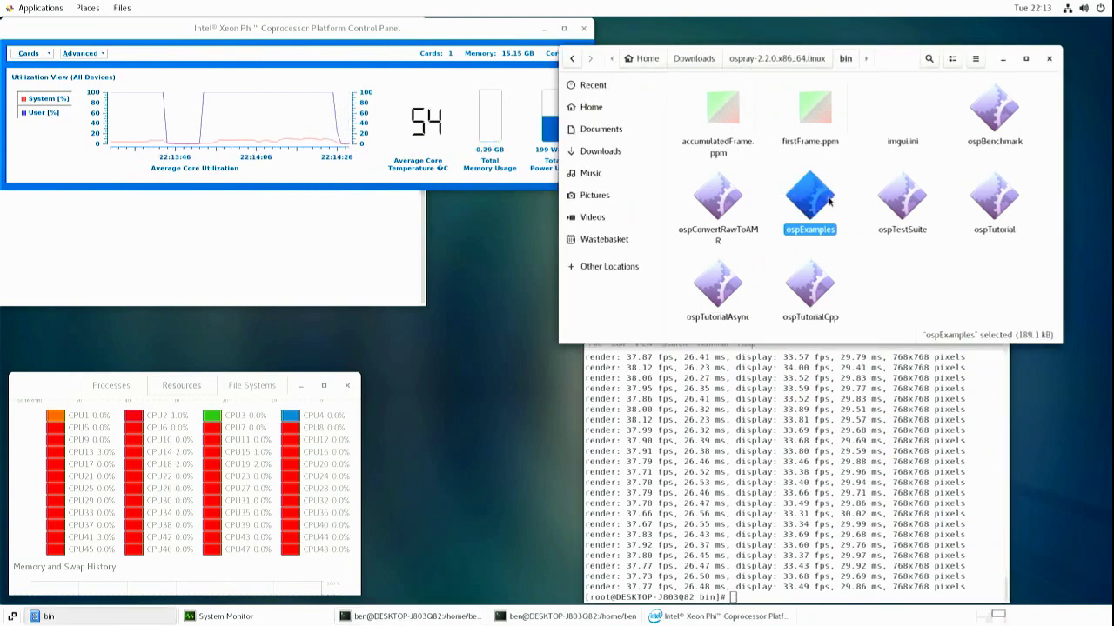
{"action": "double_click", "coordinate": [829, 200]}
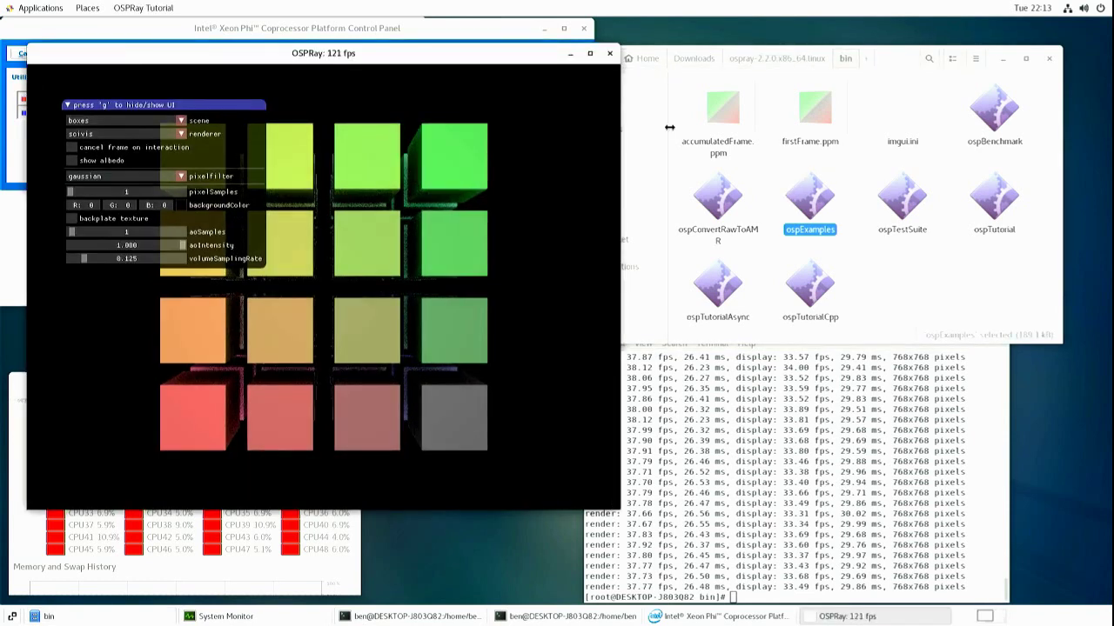
{"action": "left_click_drag", "start_coordinate": [346, 53], "coordinate": [729, 96]}
- Orbit the boxes scene slightly, and switch the OSPRay example to the cornell_box scene
{"action": "mouse_move", "coordinate": [696, 283]}
{"action": "left_mouse_down"}
{"action": "mouse_move", "coordinate": [789, 318]}
{"action": "mouse_move", "coordinate": [613, 261]}
{"action": "mouse_move", "coordinate": [757, 296]}
{"action": "mouse_move", "coordinate": [684, 273]}
{"action": "mouse_move", "coordinate": [730, 293]}
{"action": "mouse_move", "coordinate": [717, 303]}
{"action": "mouse_move", "coordinate": [679, 289]}
{"action": "left_mouse_up"}
{"action": "left_click", "coordinate": [563, 165]}
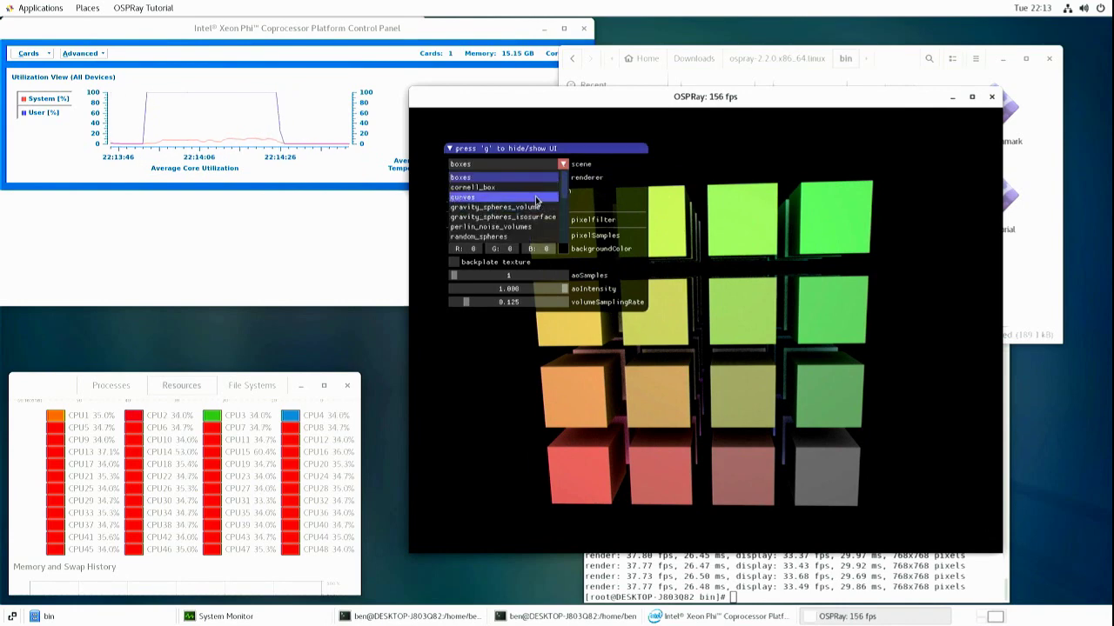
{"action": "left_click", "coordinate": [532, 187]}
{"action": "mouse_move", "coordinate": [648, 269]}
{"action": "left_mouse_down"}
{"action": "mouse_move", "coordinate": [707, 266]}
{"action": "mouse_move", "coordinate": [688, 244]}
{"action": "mouse_move", "coordinate": [624, 254]}
{"action": "mouse_move", "coordinate": [645, 256]}
{"action": "left_mouse_up"}
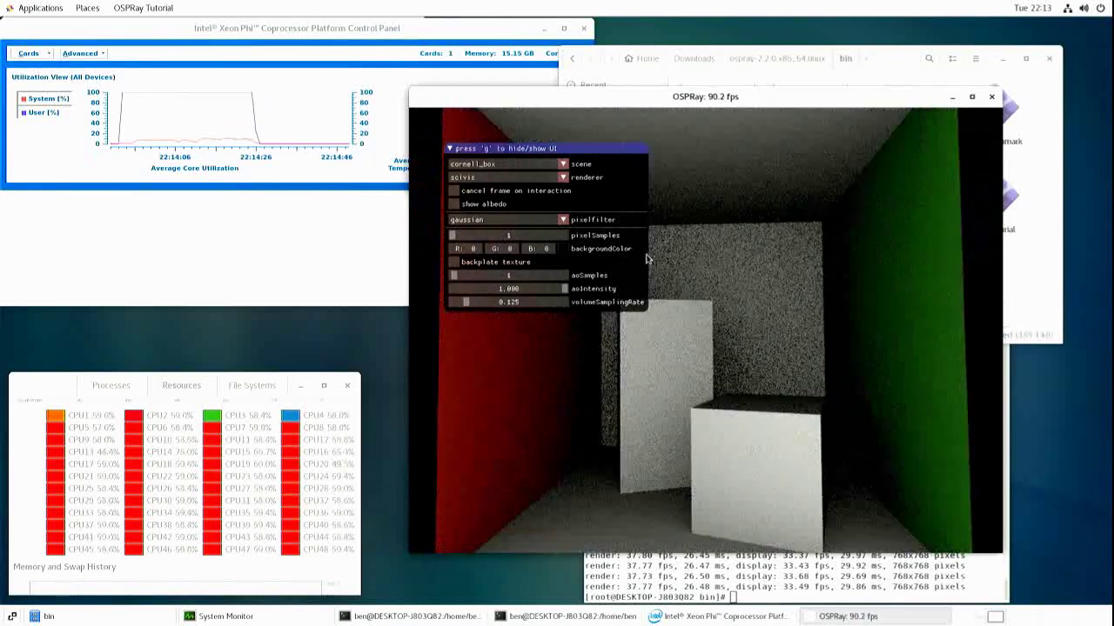
- Switch the OSPRay example to the curves scene, orbit around the curved tube, and close the viewer
{"action": "left_click", "coordinate": [563, 165]}
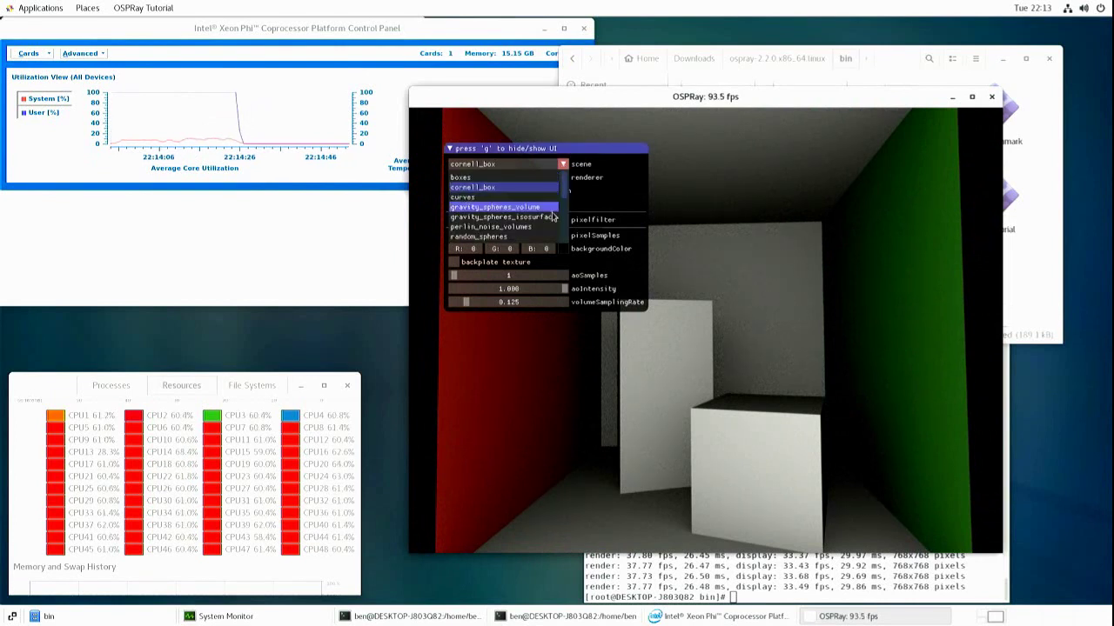
{"action": "scroll", "coordinate": [546, 225], "scroll_direction": "down", "scroll_amount": 2}
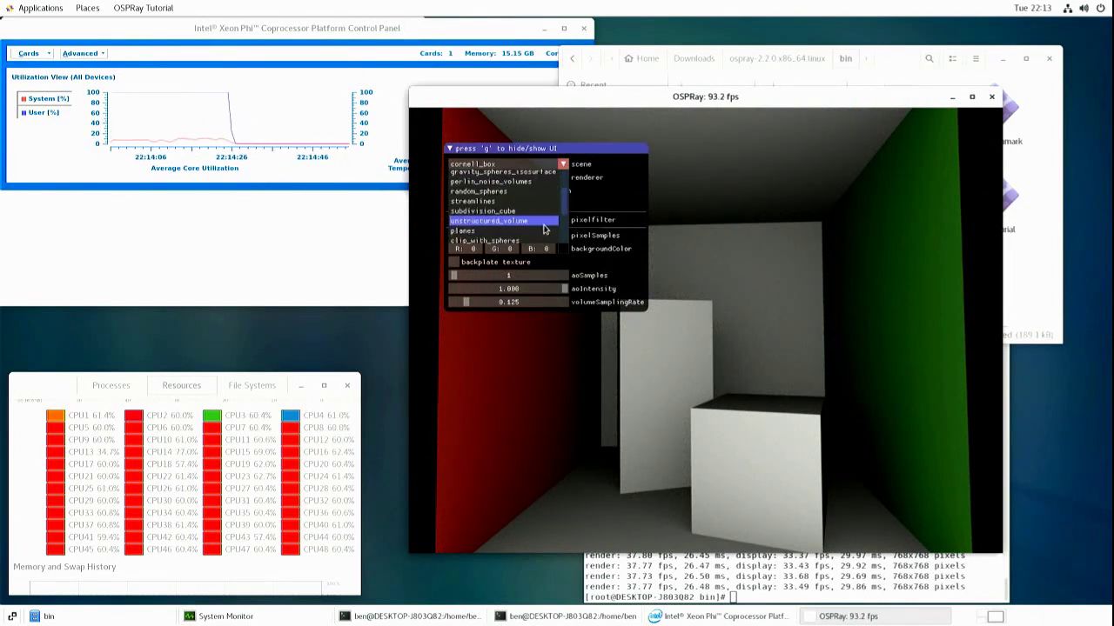
{"action": "scroll", "coordinate": [545, 228], "scroll_direction": "down", "scroll_amount": 1}
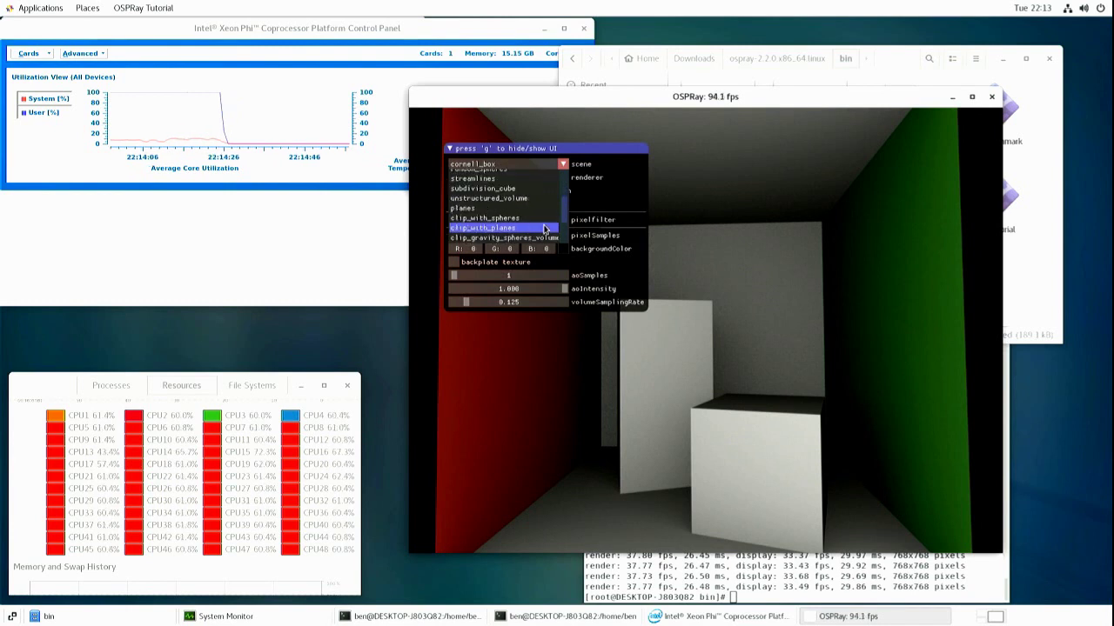
{"action": "scroll", "coordinate": [544, 228], "scroll_direction": "up", "scroll_amount": 3}
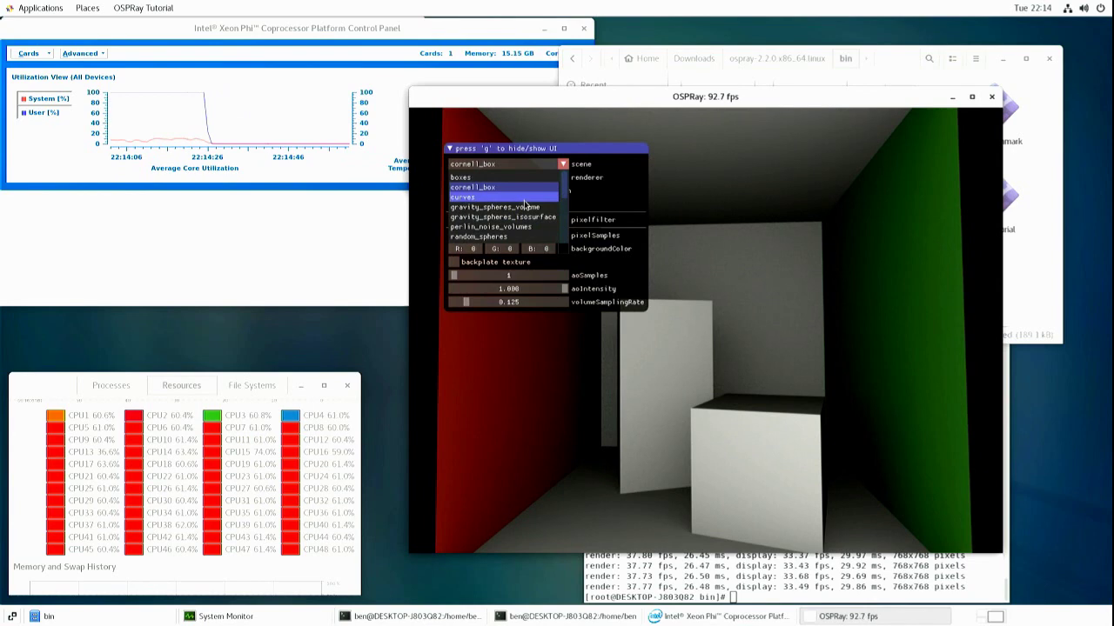
{"action": "left_click", "coordinate": [524, 200]}
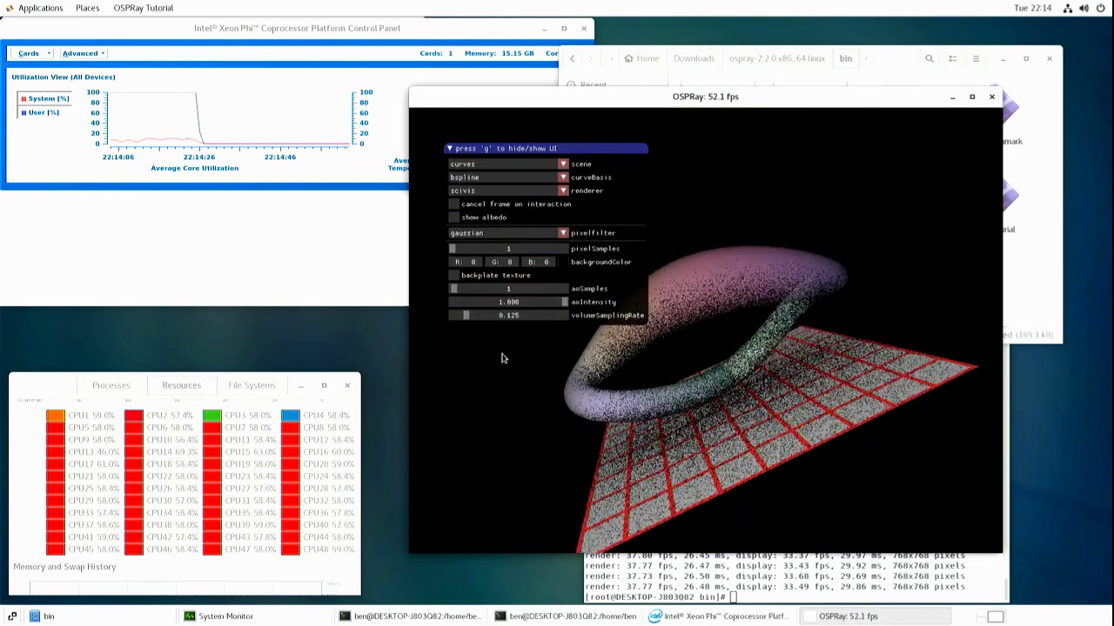
{"action": "left_click_drag", "start_coordinate": [509, 356], "coordinate": [647, 319]}
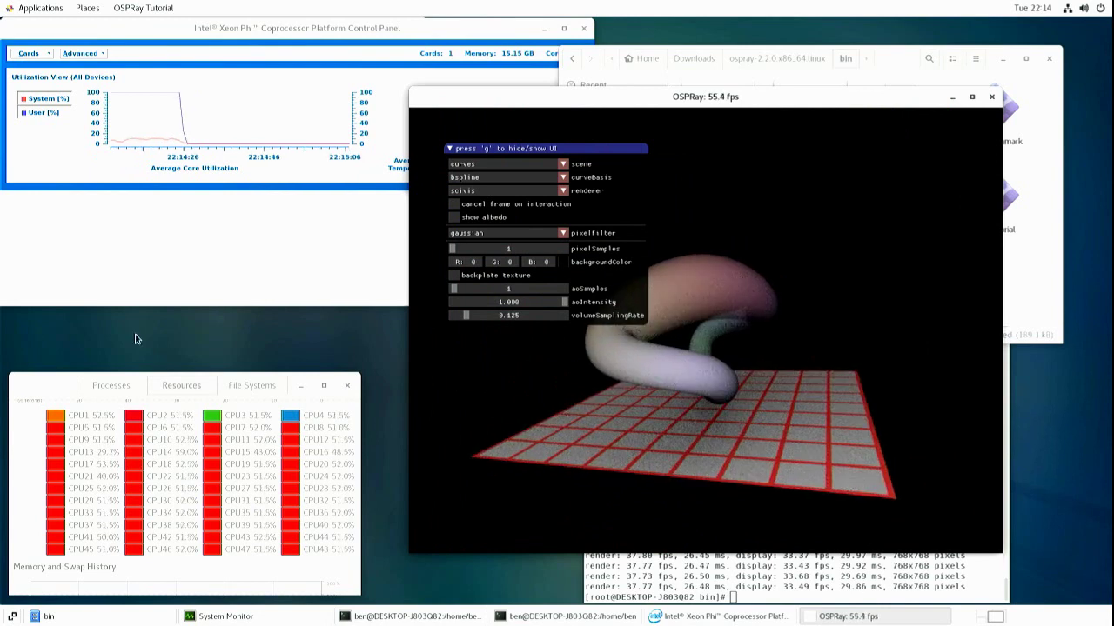
{"action": "left_click_drag", "start_coordinate": [694, 350], "coordinate": [882, 269]}
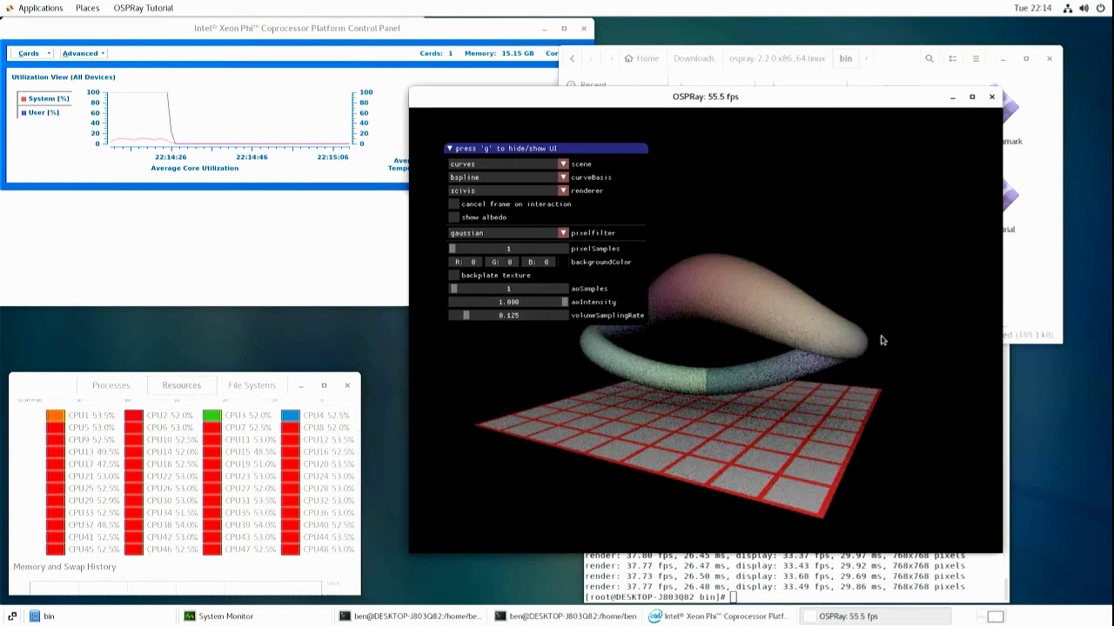
{"action": "left_click", "coordinate": [991, 97]}
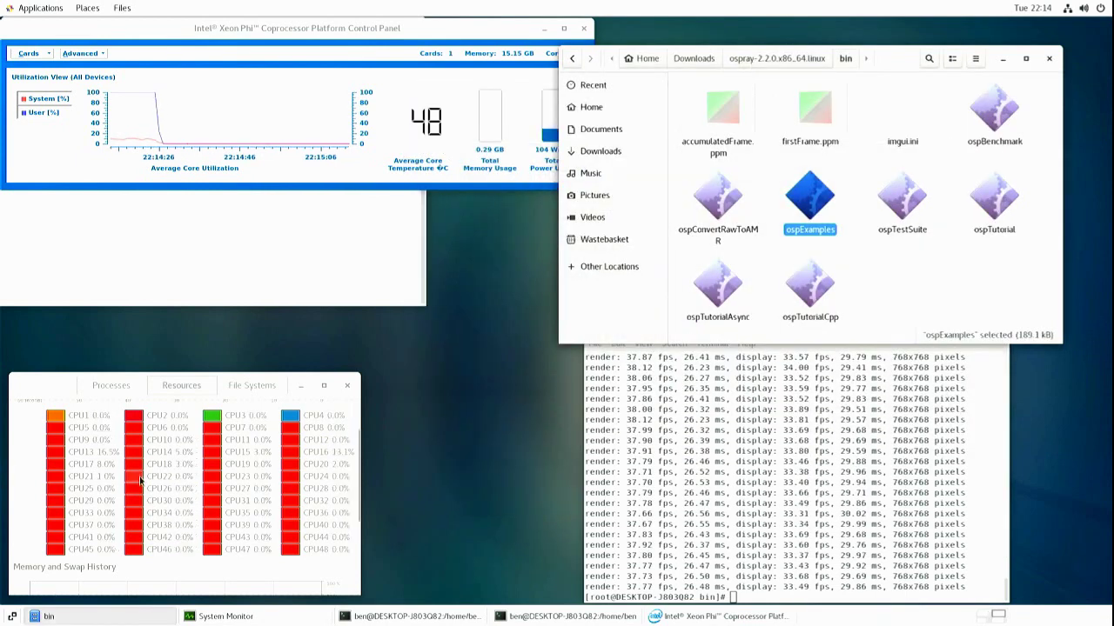